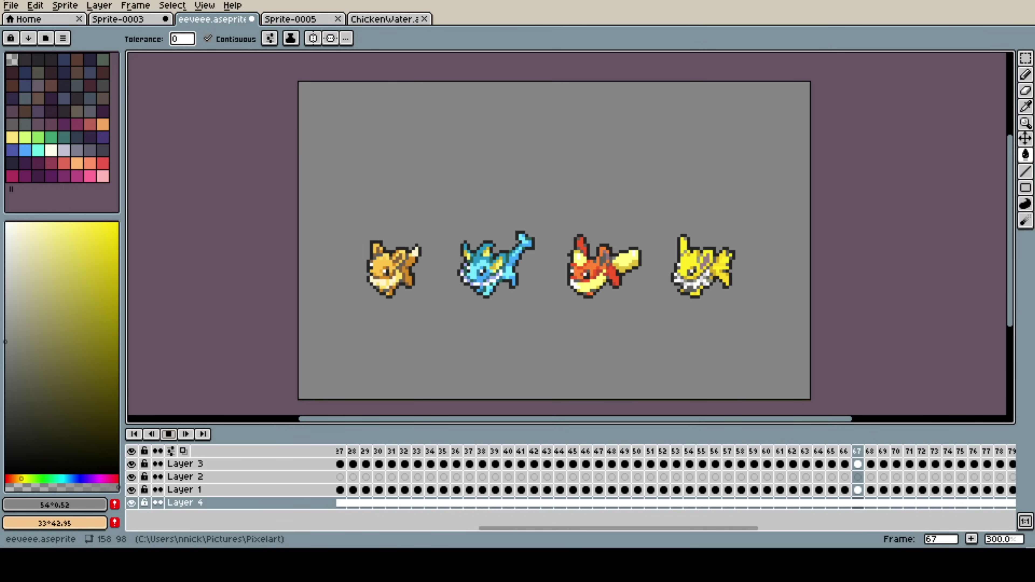
Stop playback, create a new 120x100 sprite, and undo the second painted circle.
key("Return")
left_click(14, 6)
left_click(36, 28)
key("Return")
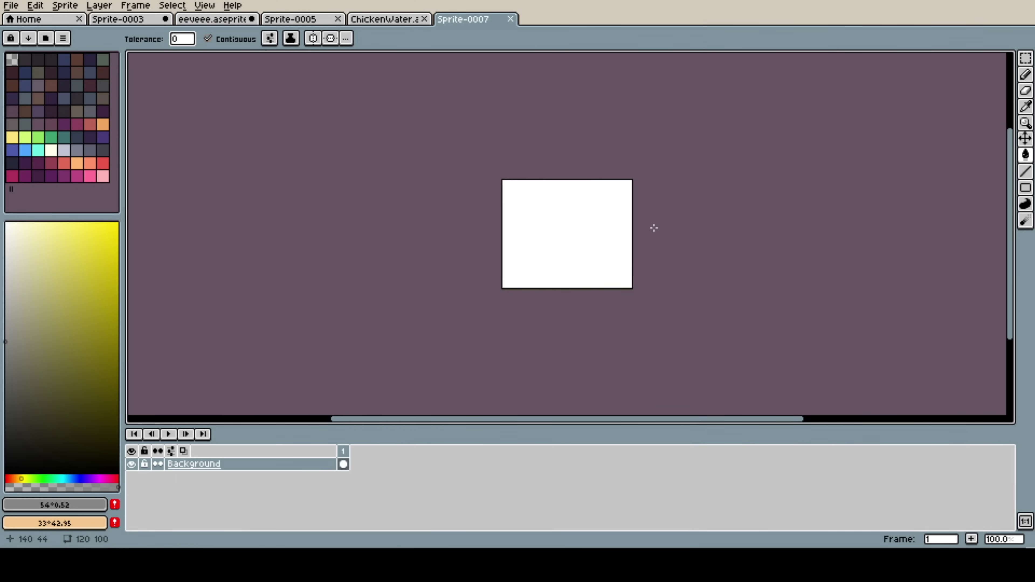
scroll(653, 228, "up", 3)
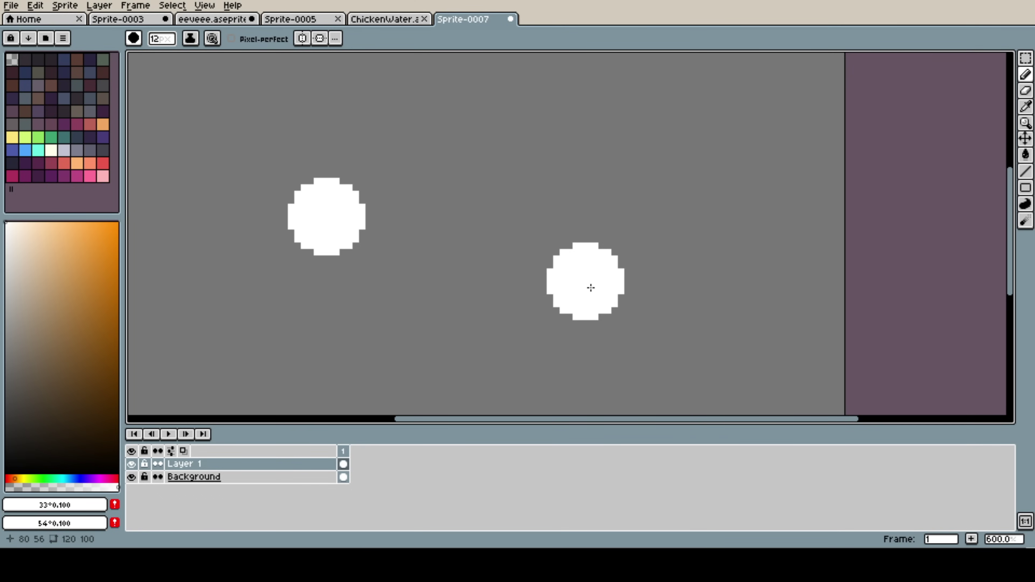
key("ctrl+z")
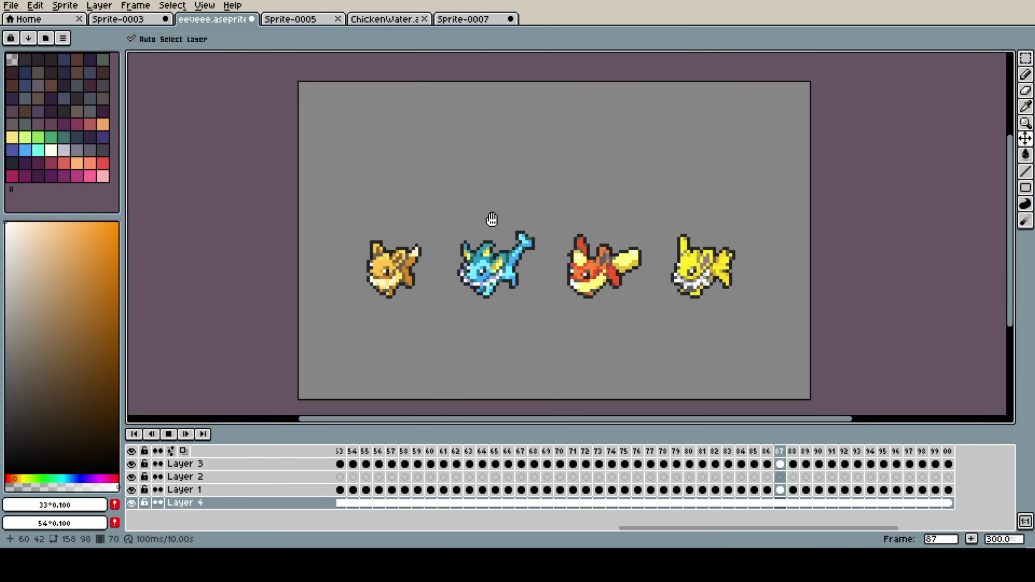
Zoom in on the Eevee sprite in eevee.aseprite.
scroll(420, 275, "up", 5)
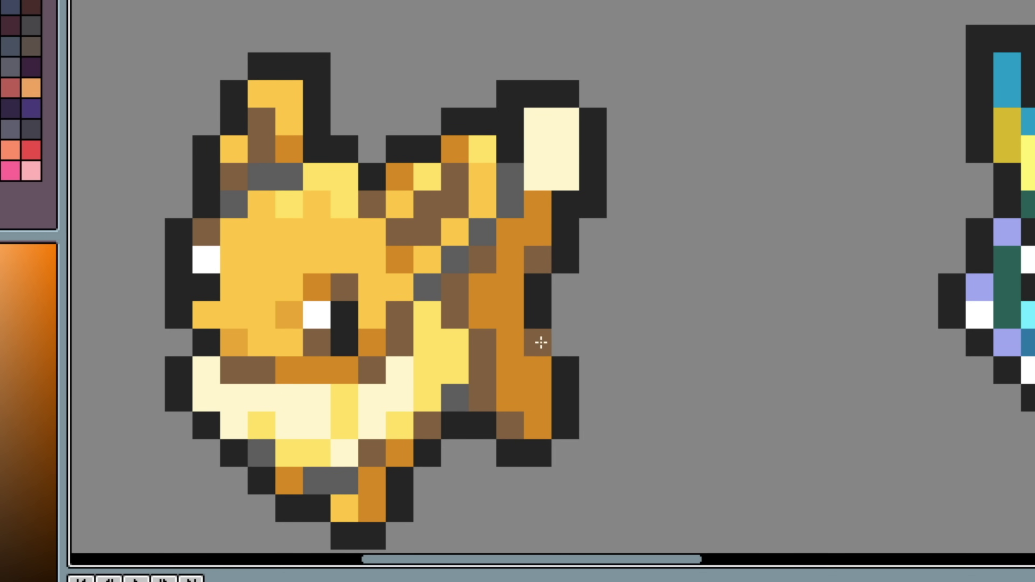
Add a tail outline pixel and shift the outline beside the tail down one pixel.
left_click(565, 343)
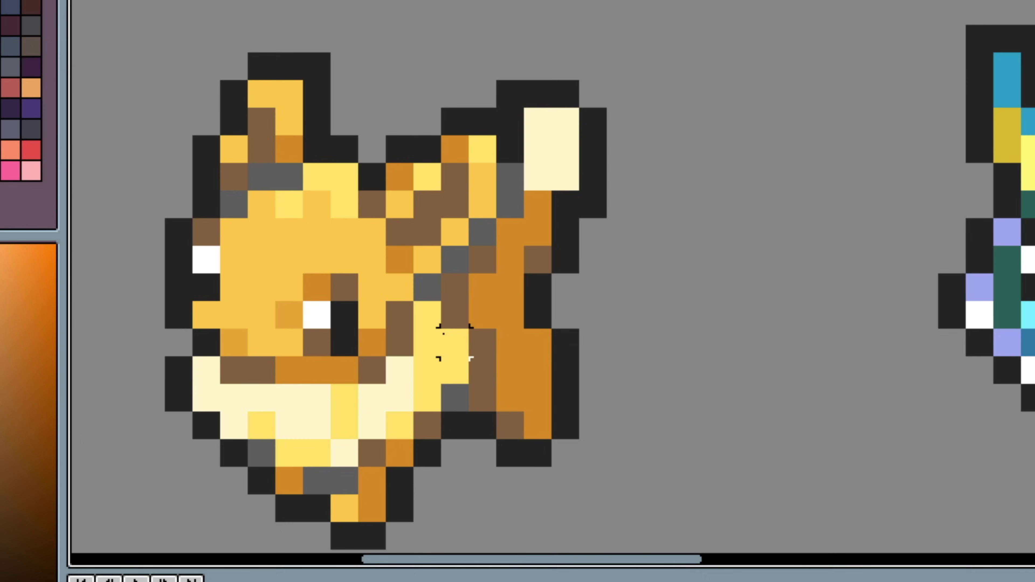
left_click_drag(634, 301, 578, 377)
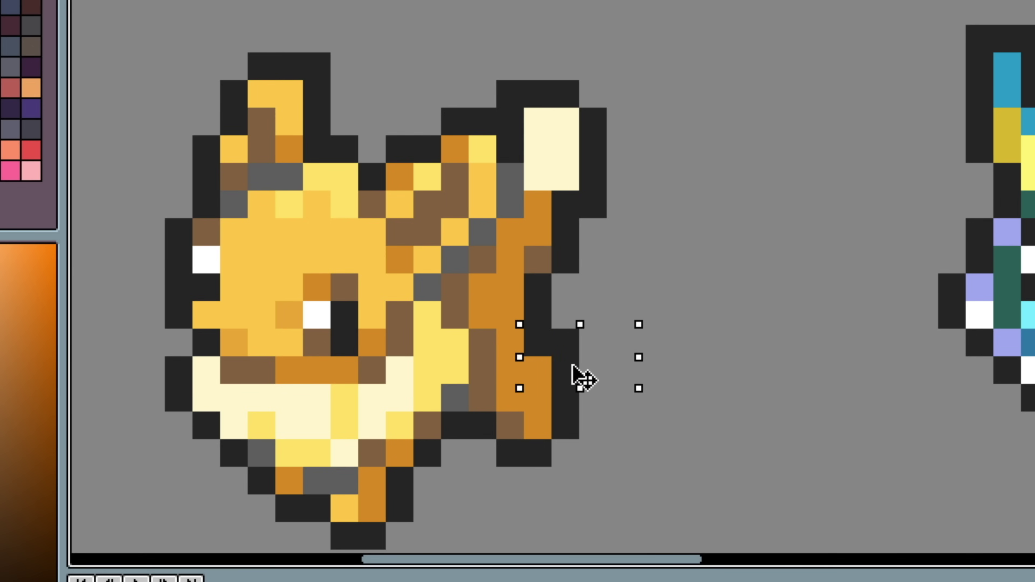
key("ctrl+d")
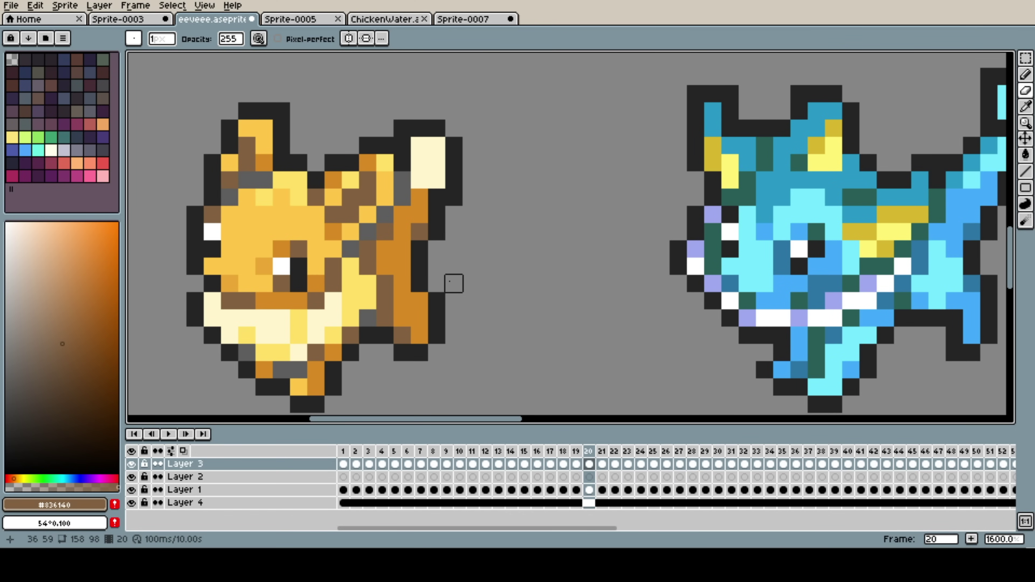
Play the idle animation, then stop it on a single chosen frame.
key("Return")
scroll(502, 284, "down", 3)
scroll(580, 310, "up", 5)
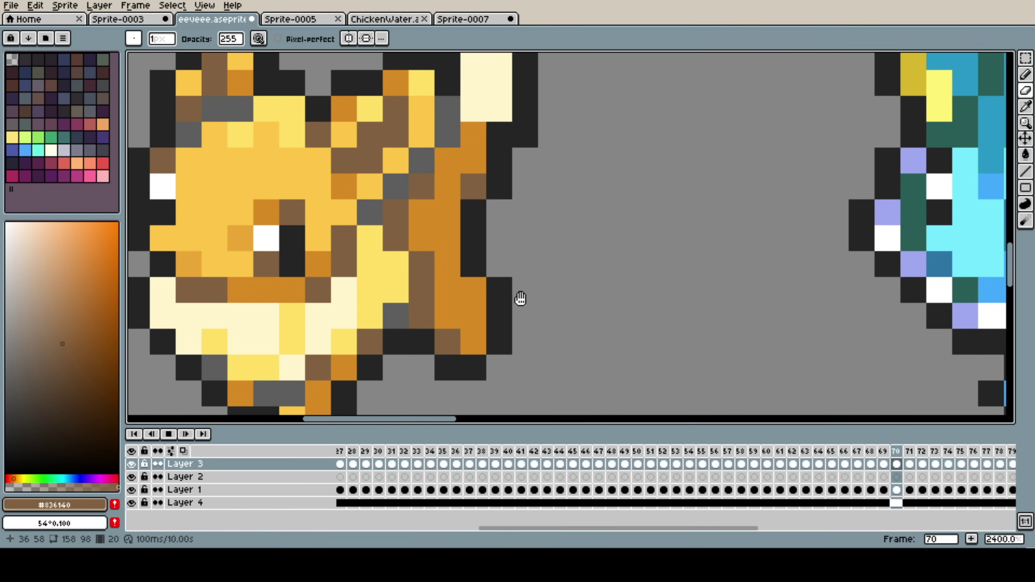
left_click_drag(463, 464, 536, 464)
left_click(536, 464)
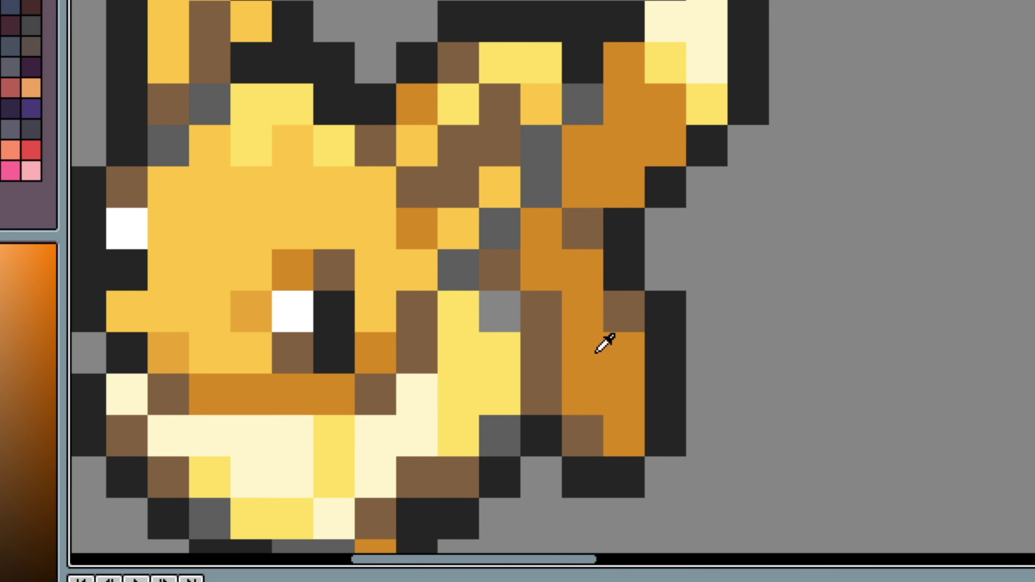
Sample the fur, outline and brown #826140 blend colours, then step to frame 36.
left_click(612, 355)
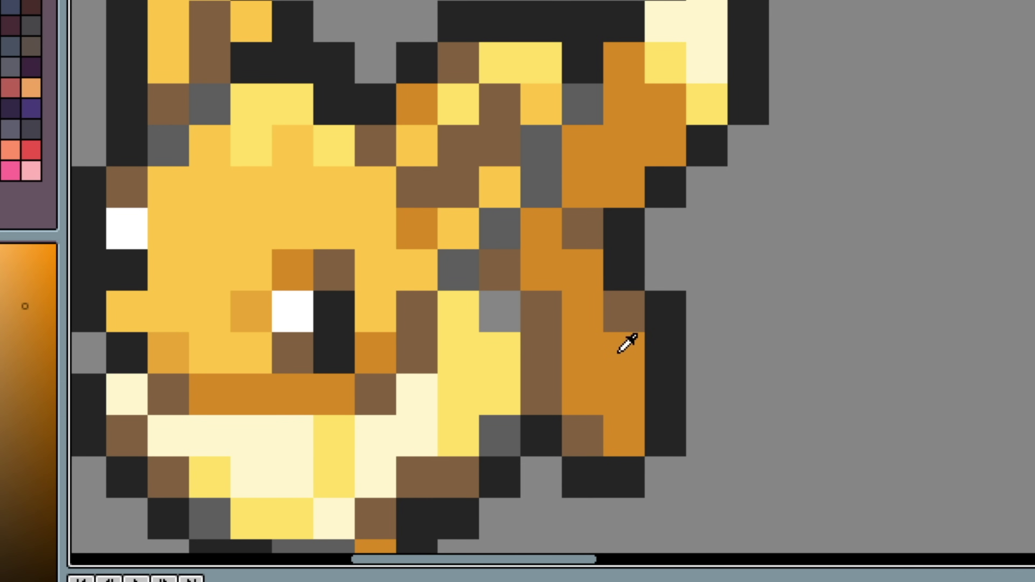
left_click(677, 336)
left_click(626, 346)
left_click(668, 335, "alt")
left_click(616, 323)
key("ctrl+z")
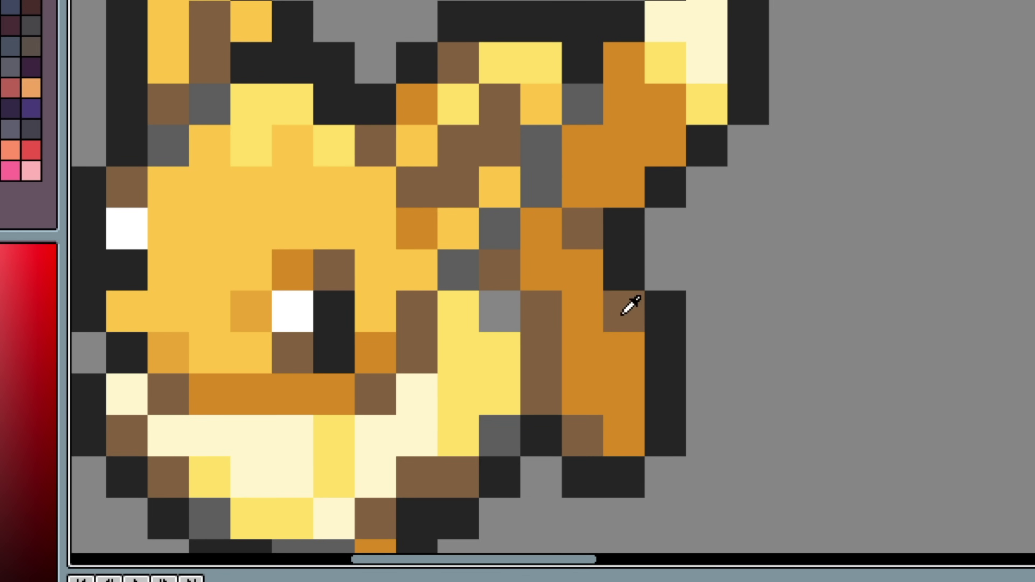
left_click(626, 321, "alt")
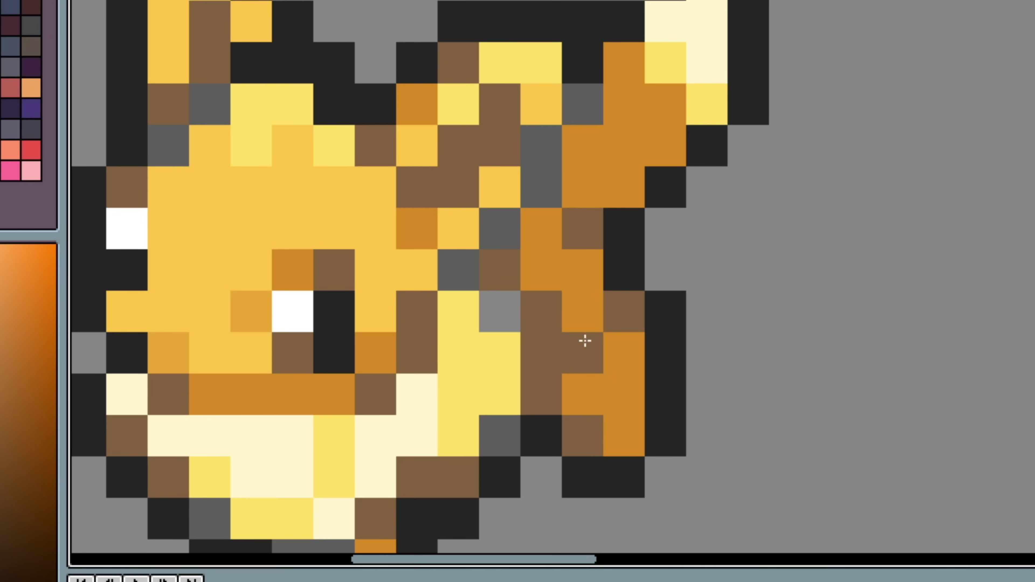
key("Right")
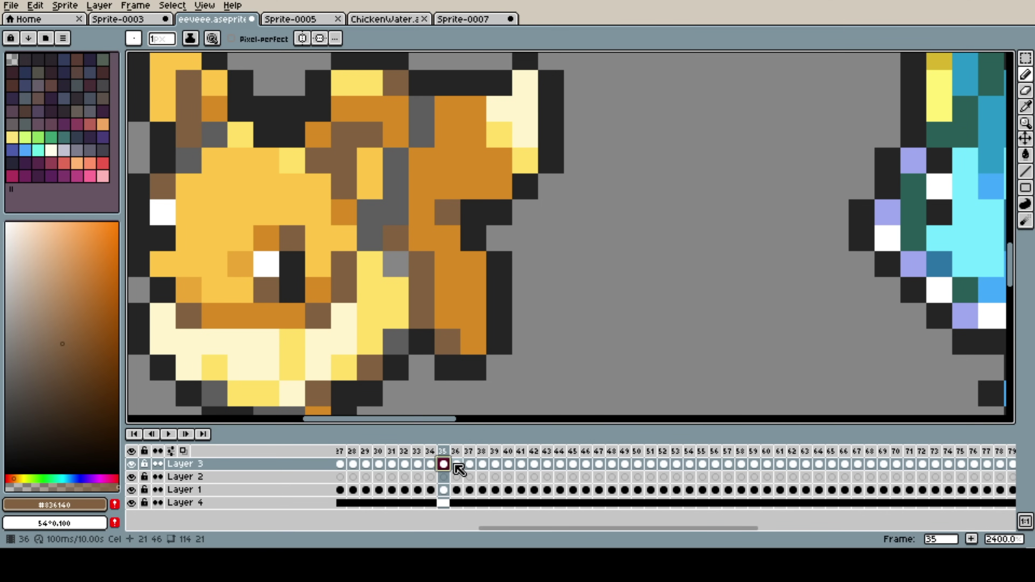
left_click(456, 464)
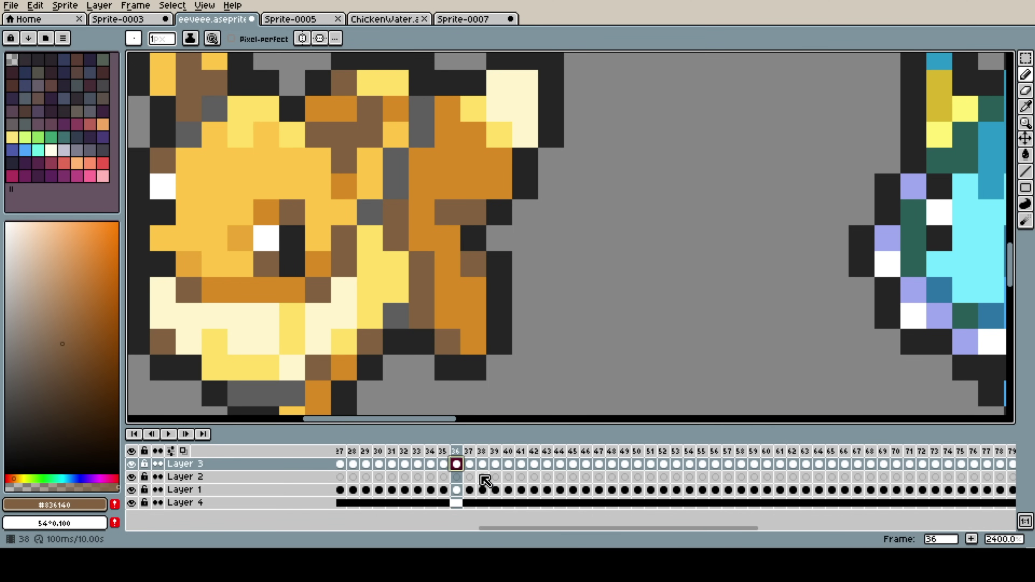
On frame 37, test erasing the brown pixel beside the tail, then undo it.
left_click(469, 463)
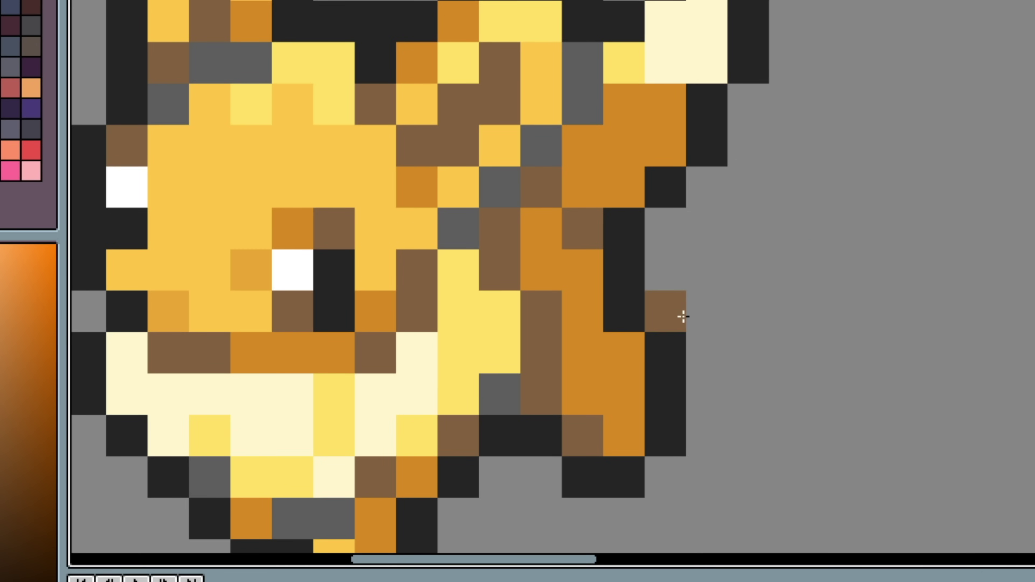
left_click(683, 317)
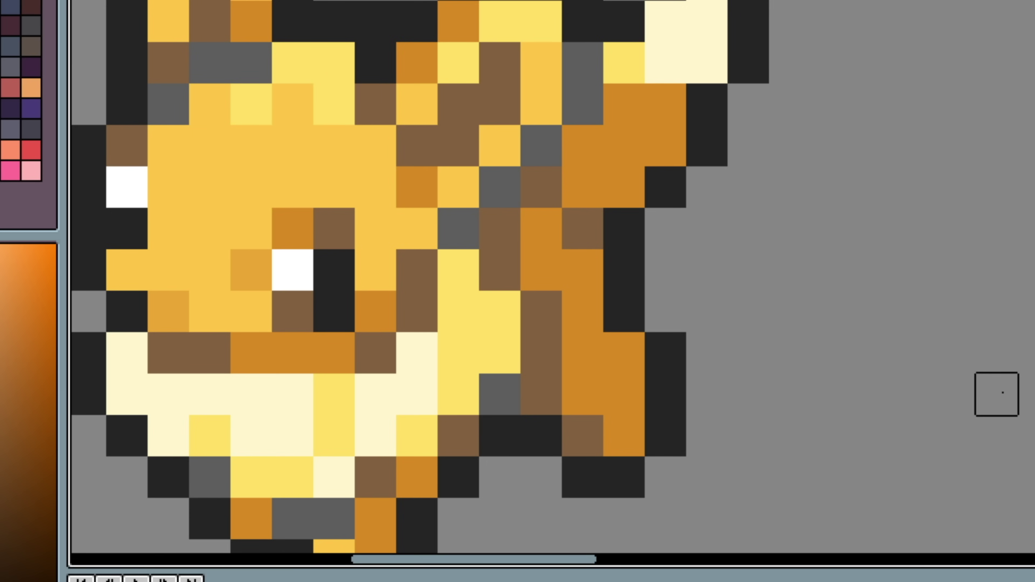
key("ctrl+z")
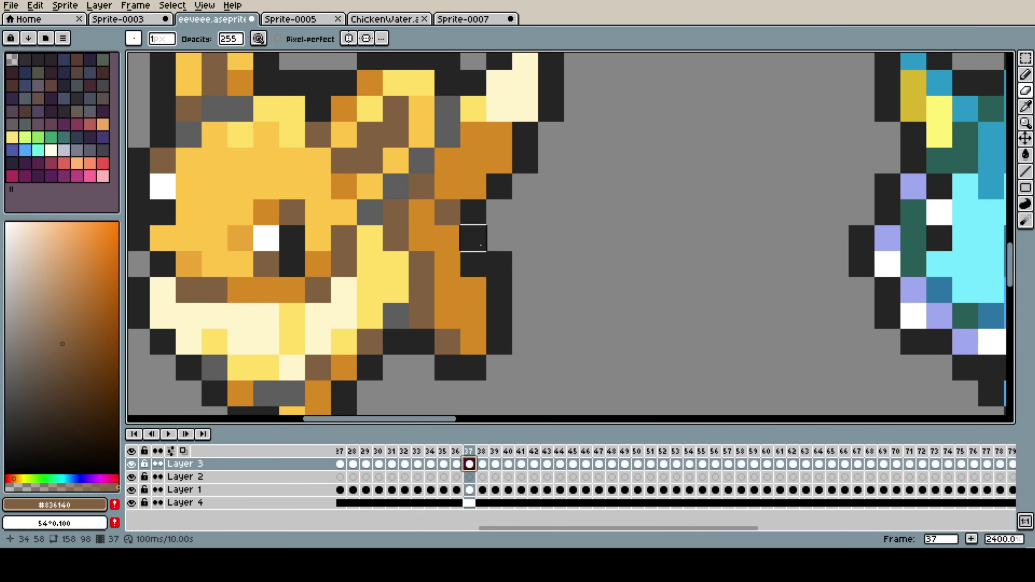
Compare frames 38 and 34, then select frames 36–37 on Layer 3.
left_click(482, 464)
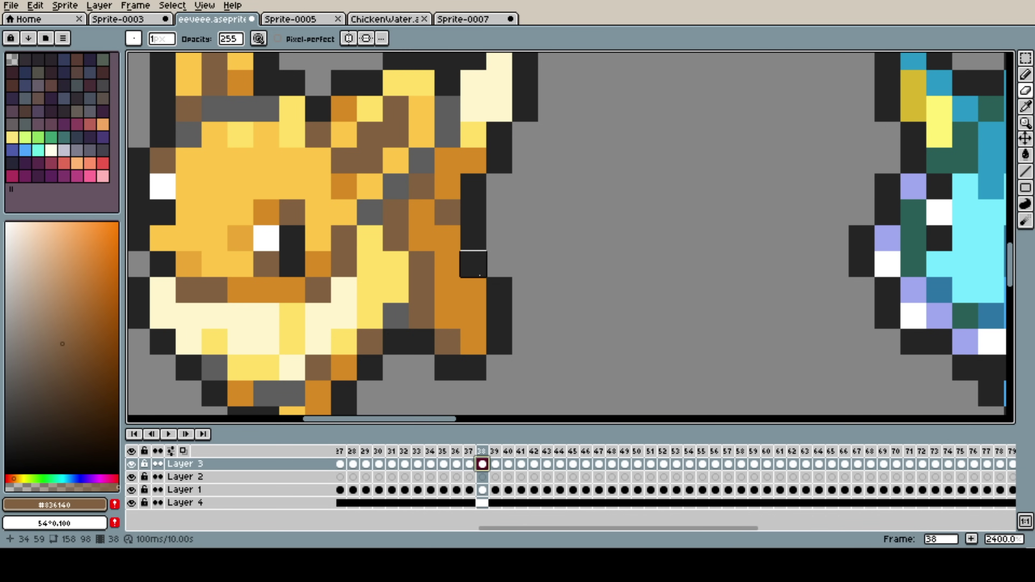
left_click(431, 458)
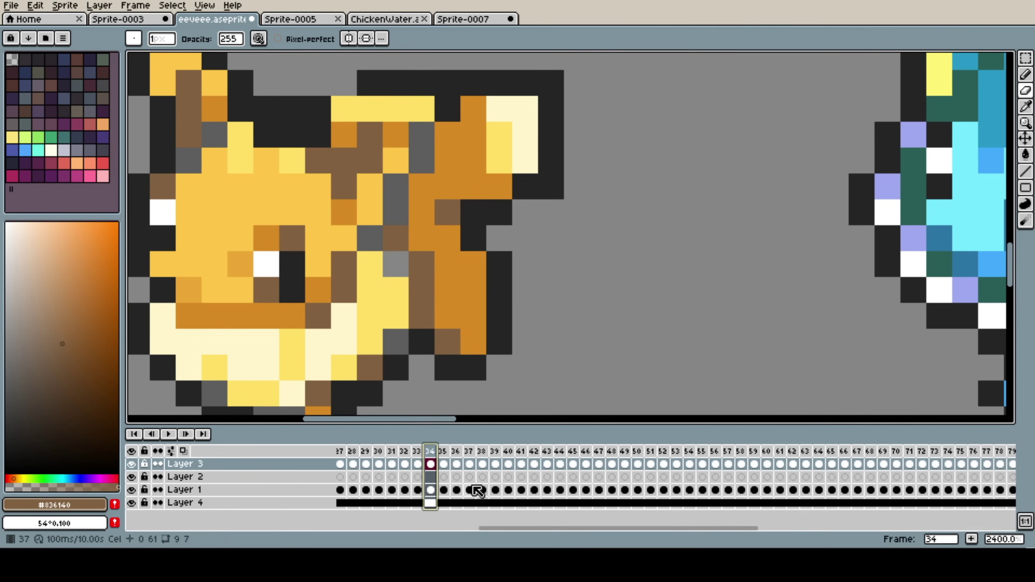
left_click(483, 464)
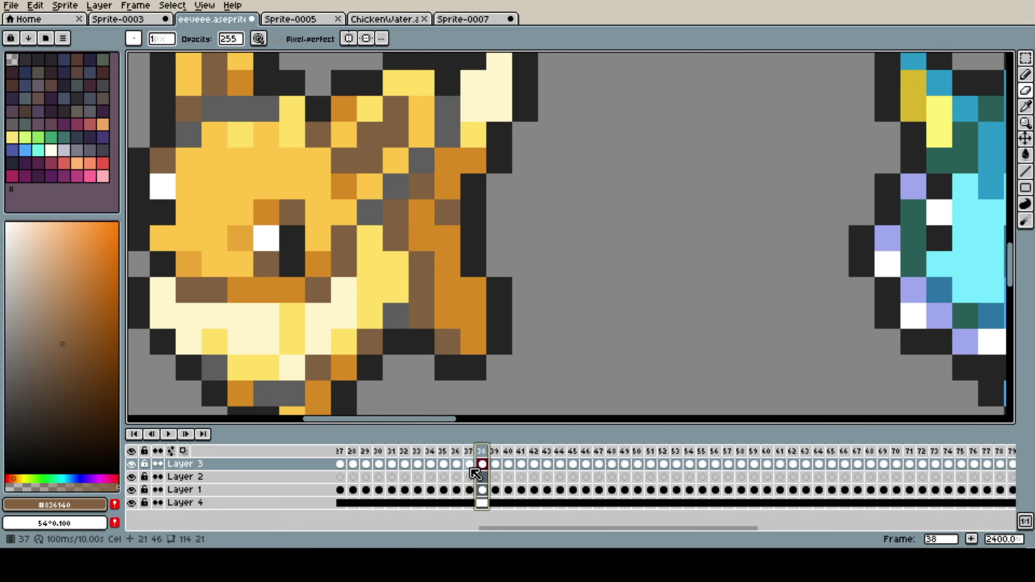
mouse_move(471, 465)
left_mouse_down()
mouse_move(450, 464)
mouse_move(460, 464)
left_mouse_up()
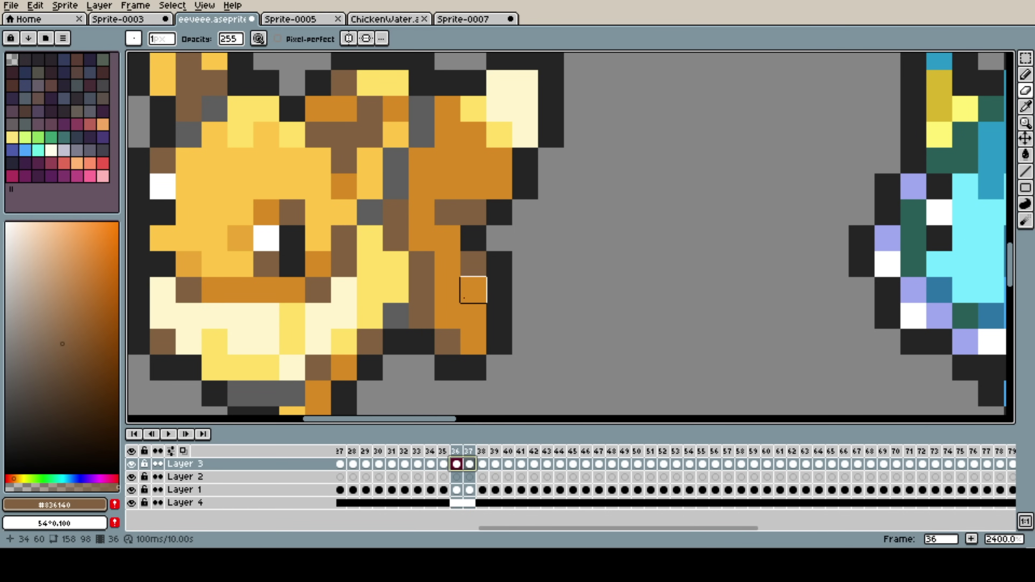
On frame 36, paint a dark outline pixel beside the back leg and compare neighbouring frames.
left_click(457, 464)
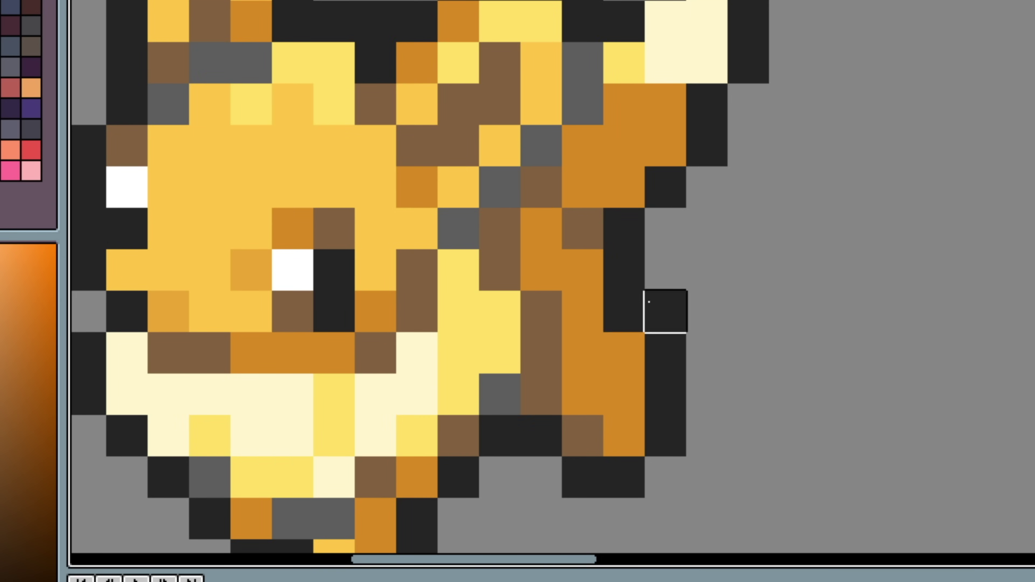
left_click(649, 302)
key("period")
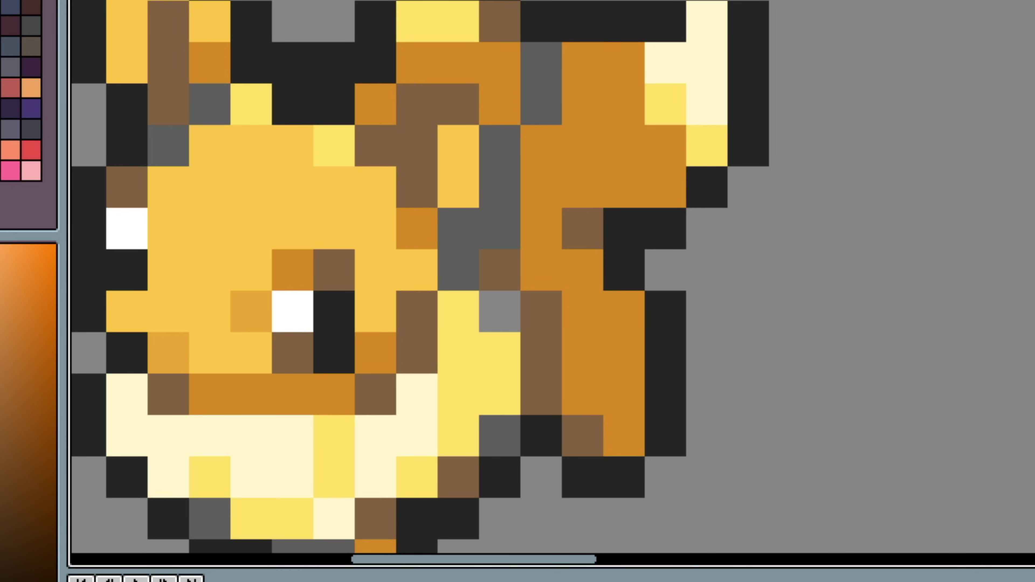
key("period")
key("period")
Try a black pixel beside the leg, undo it, then jump to frame 27.
left_click(661, 313, "alt")
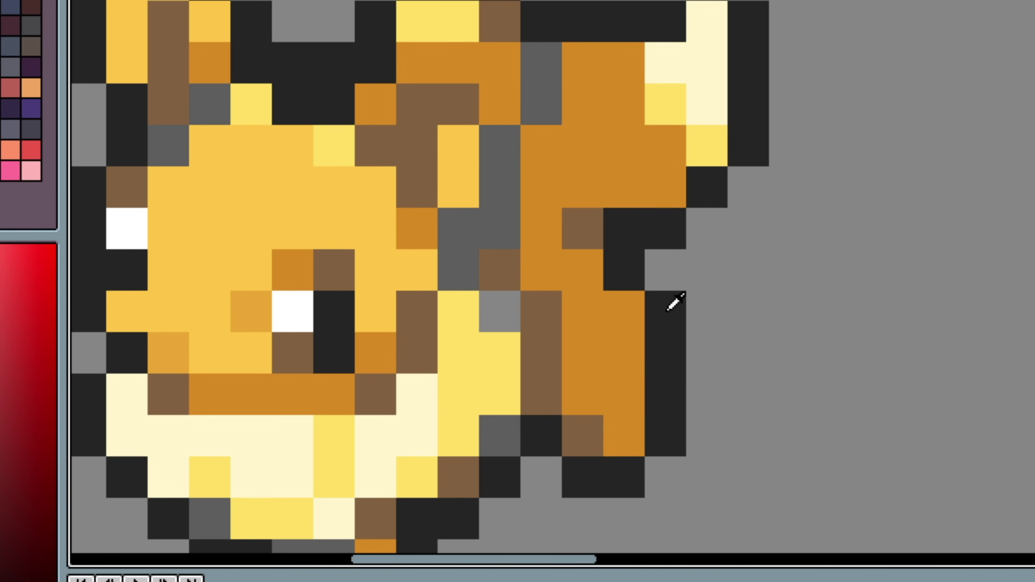
key("ctrl+z")
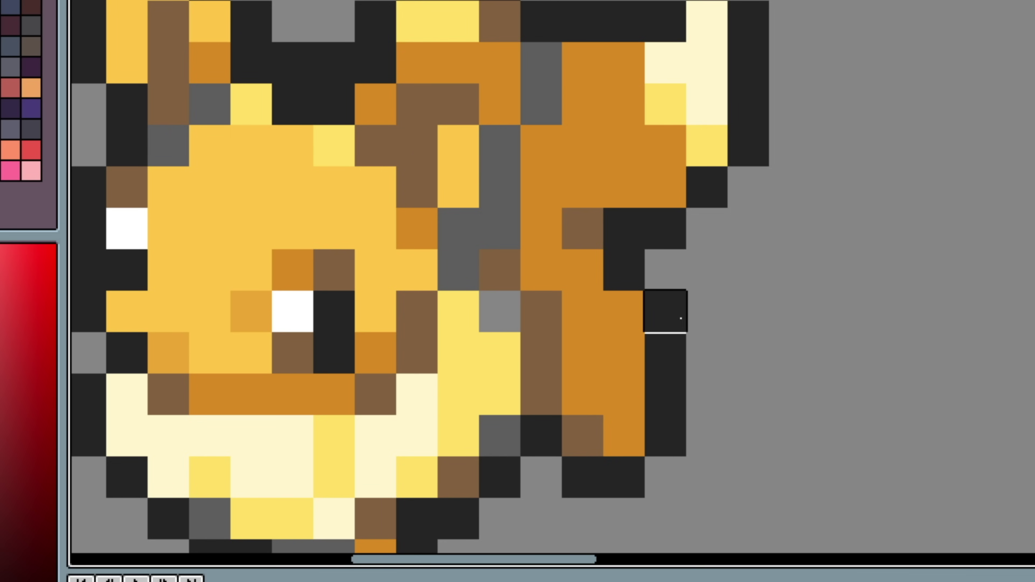
left_click(823, 564)
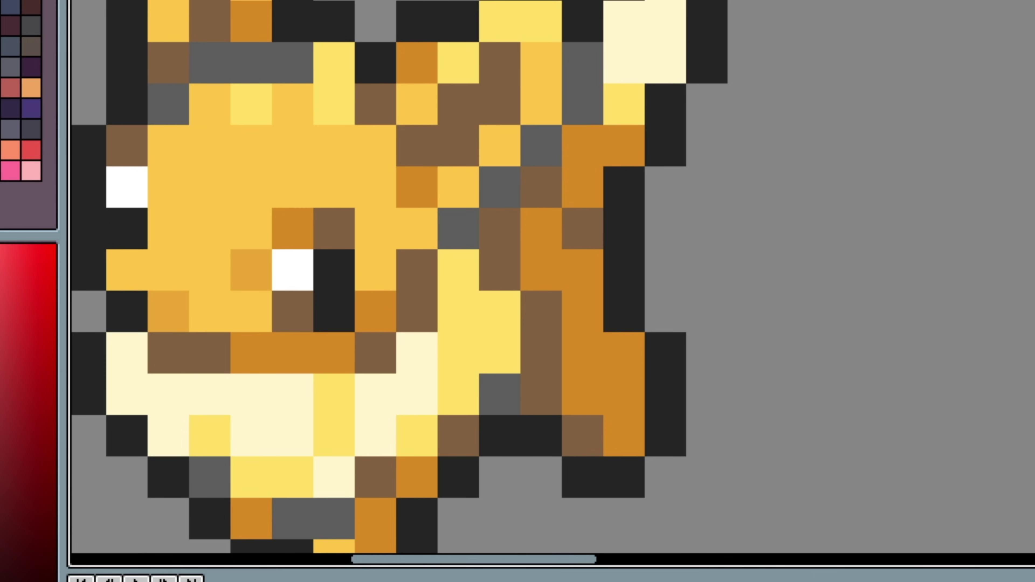
left_click(433, 464)
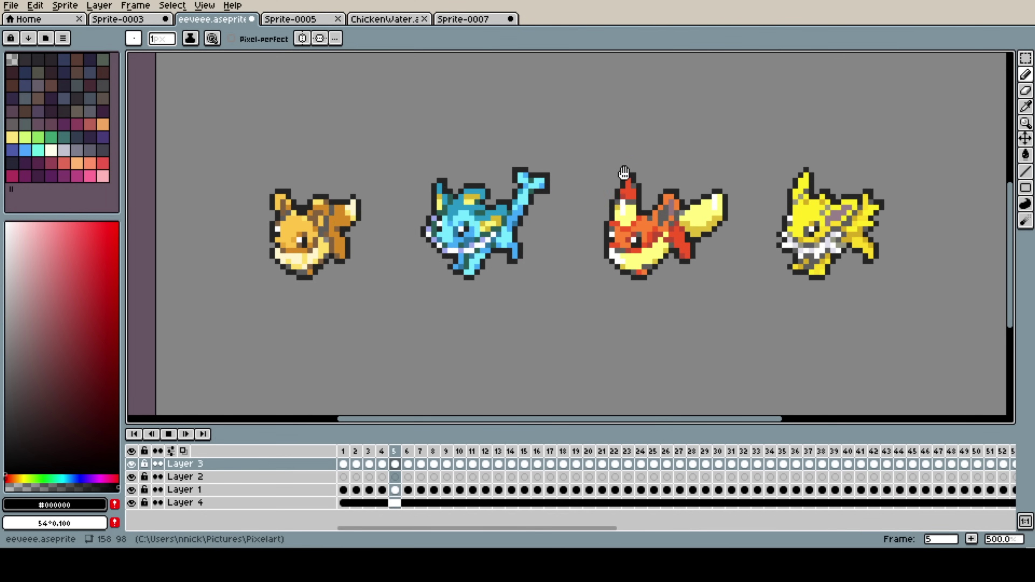
Zoom the view in on Eevee and Vaporeon.
scroll(682, 266, "down", 1)
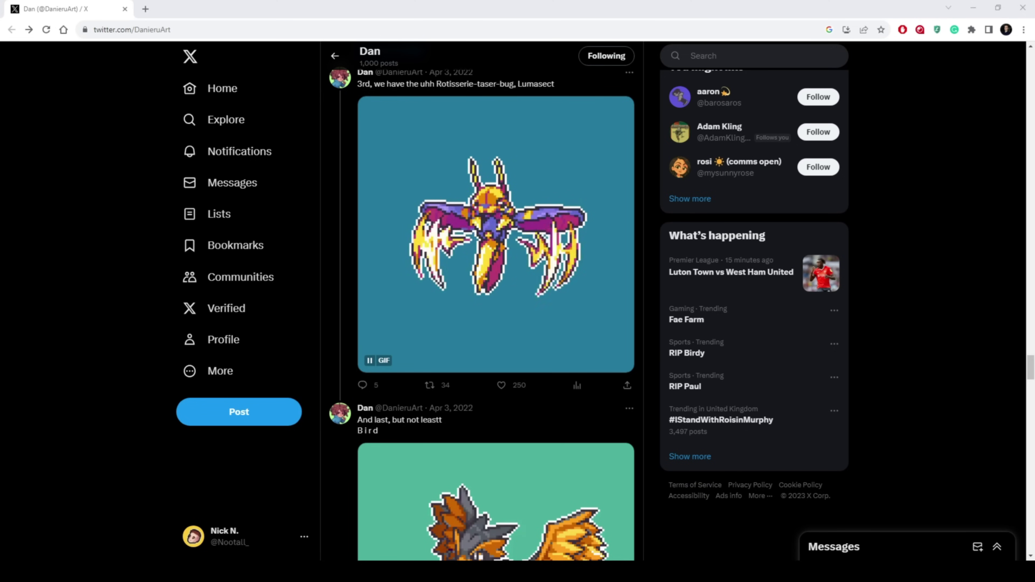
Scroll the artist's X feed, pausing the Lumasect GIF, down to the Bird and jetbug posts.
left_click(974, 223)
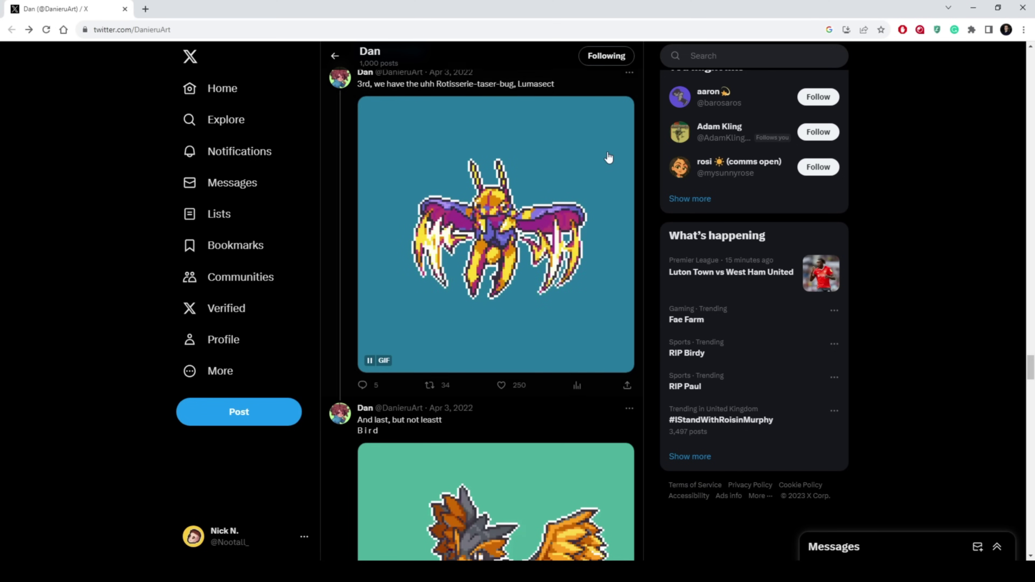
scroll(497, 146, "up", 3)
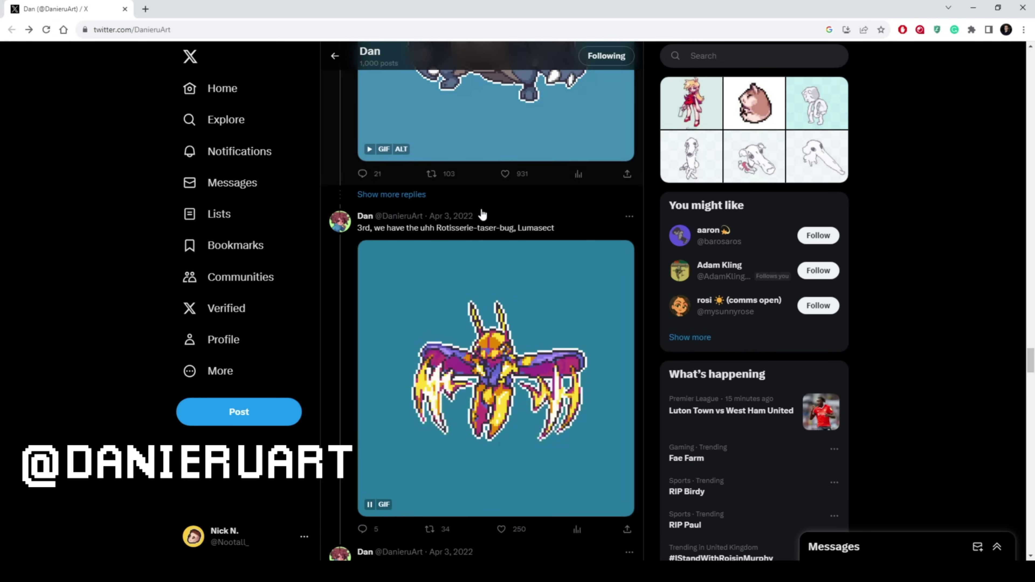
scroll(483, 212, "down", 6)
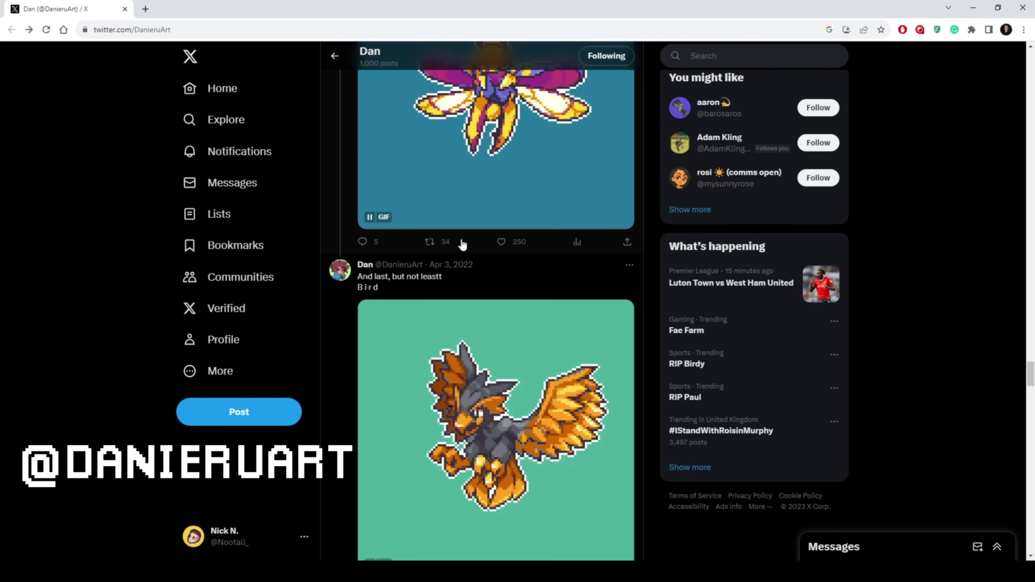
left_click(474, 225)
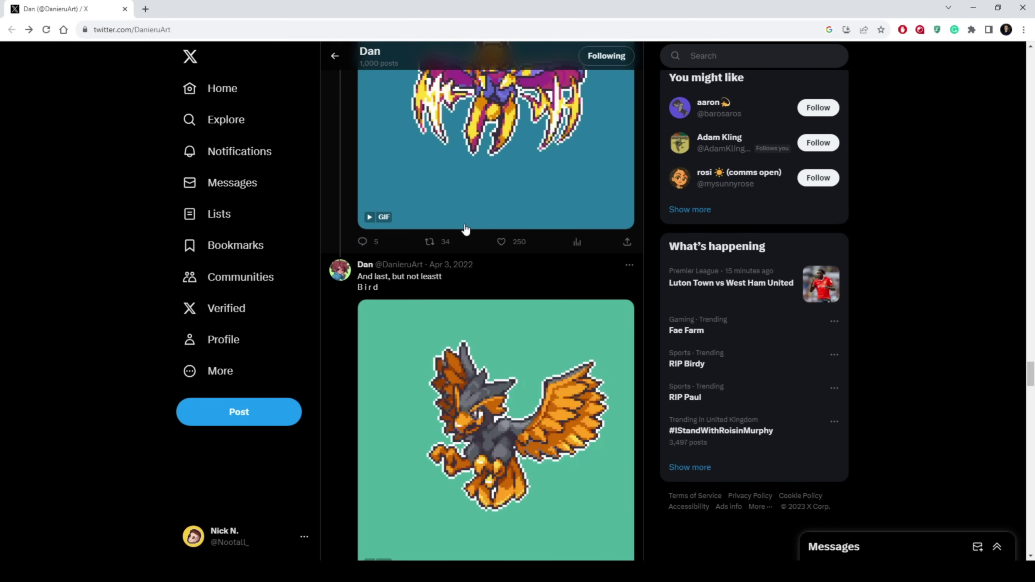
scroll(502, 347, "down", 3)
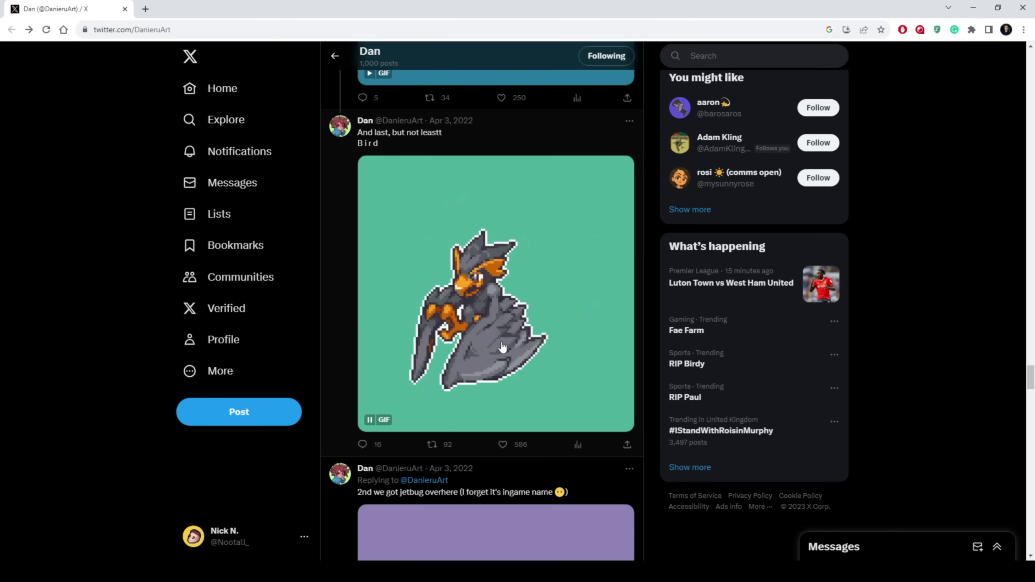
scroll(502, 347, "down", 3)
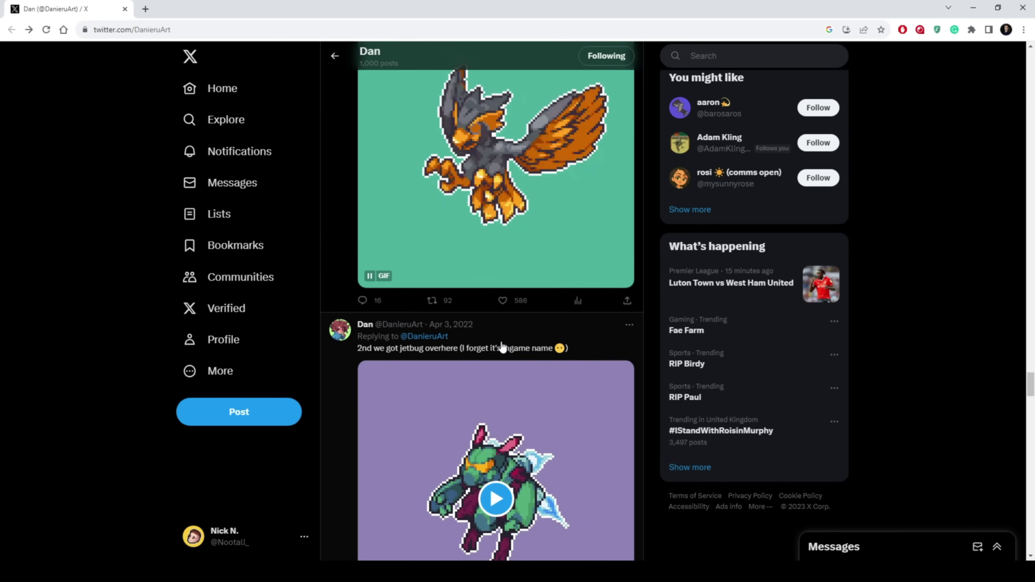